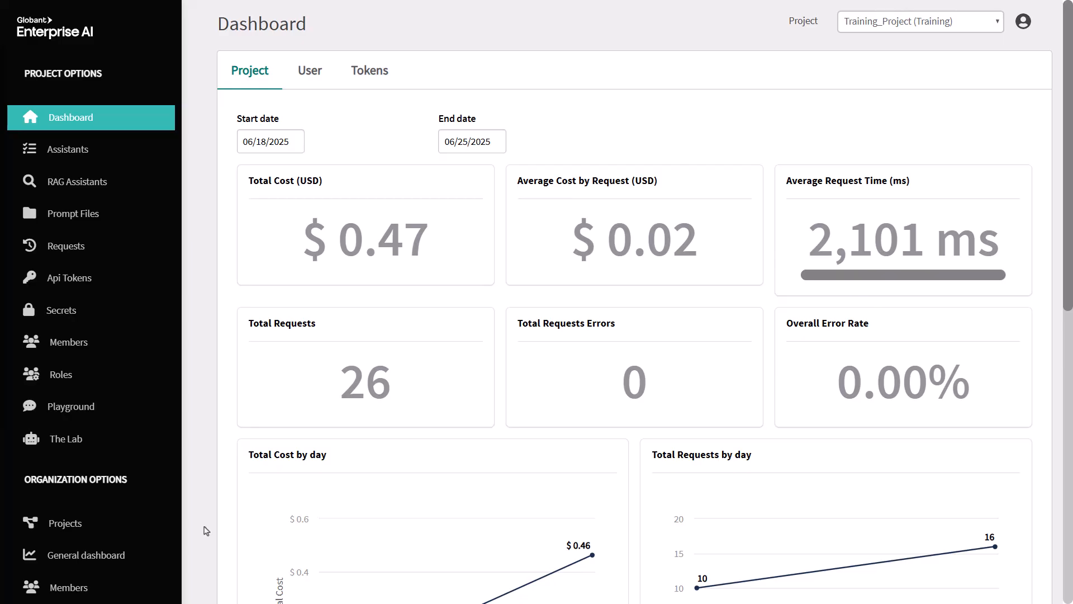
- Open The Lab and ask Iris to create a research and teaching assistance agent named TrainingResearchAgent that analyzes online course market trends for the Training team
left_click(84, 441)
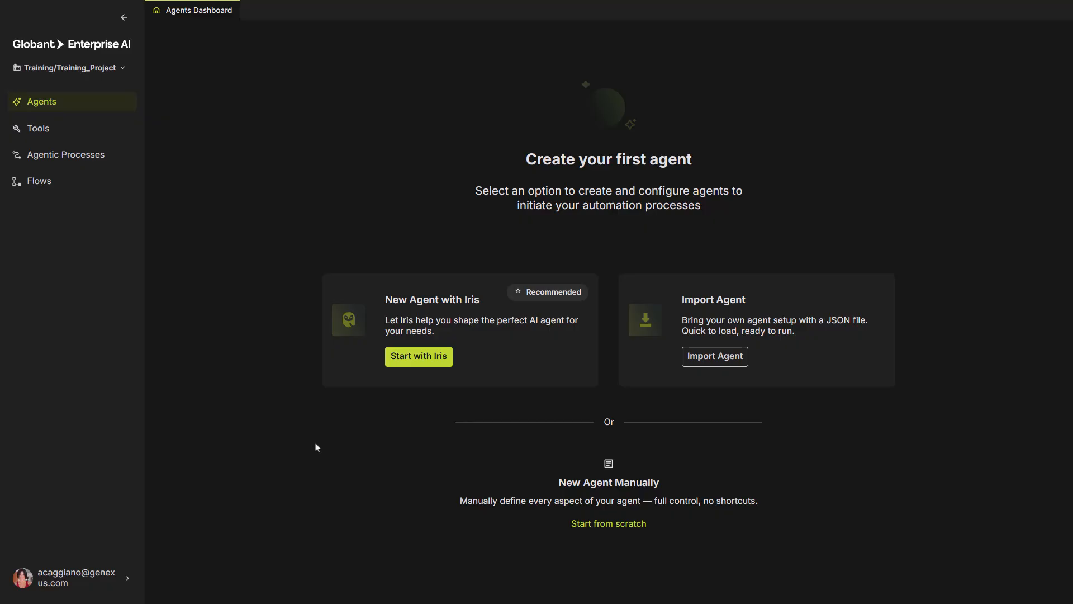
left_click(414, 356)
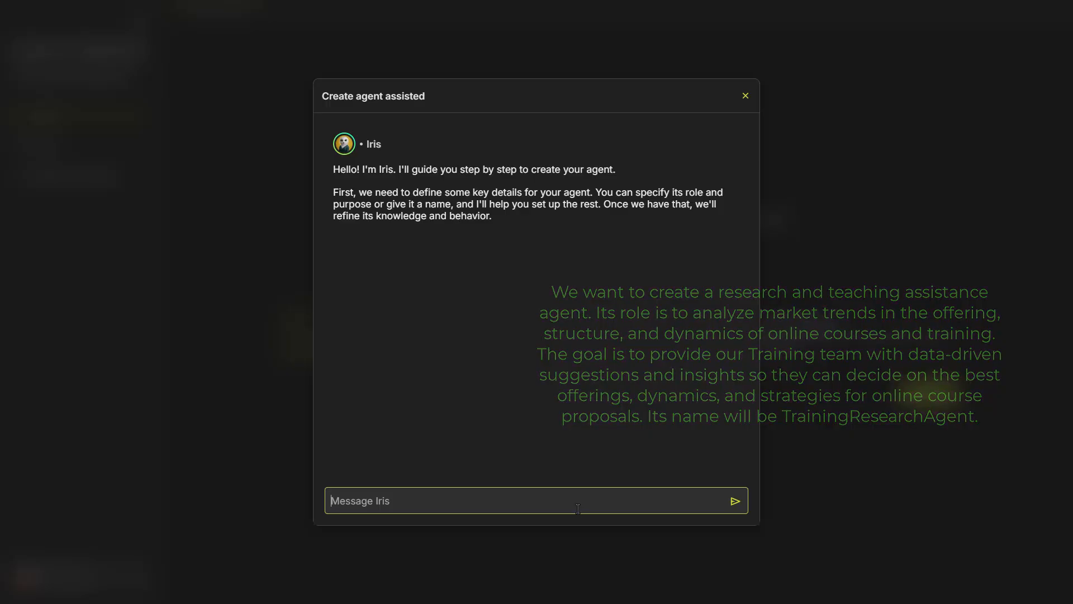
type("We want to create a research and teaching assistance agent. Its role is to analyze market trends in the offering, structure, and dynamics of online courses and training. The goal is to provide our Training team with data-driven suggestions and insights so they can decide on the best offerings, dynamics, and strategies for online course proposals. Its name will be TrainingResearchAgent.")
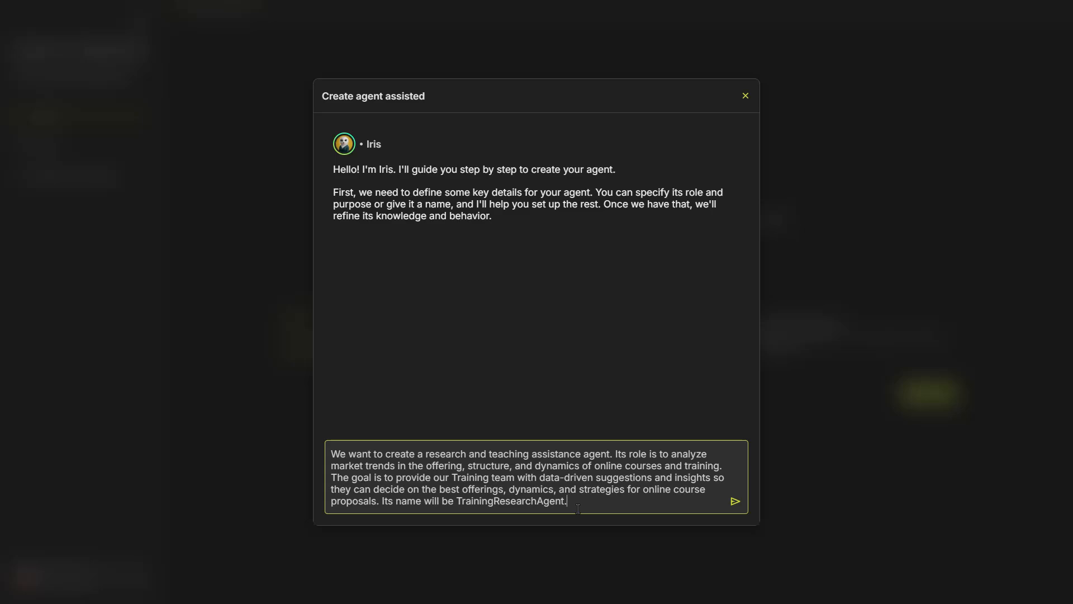
key("Return")
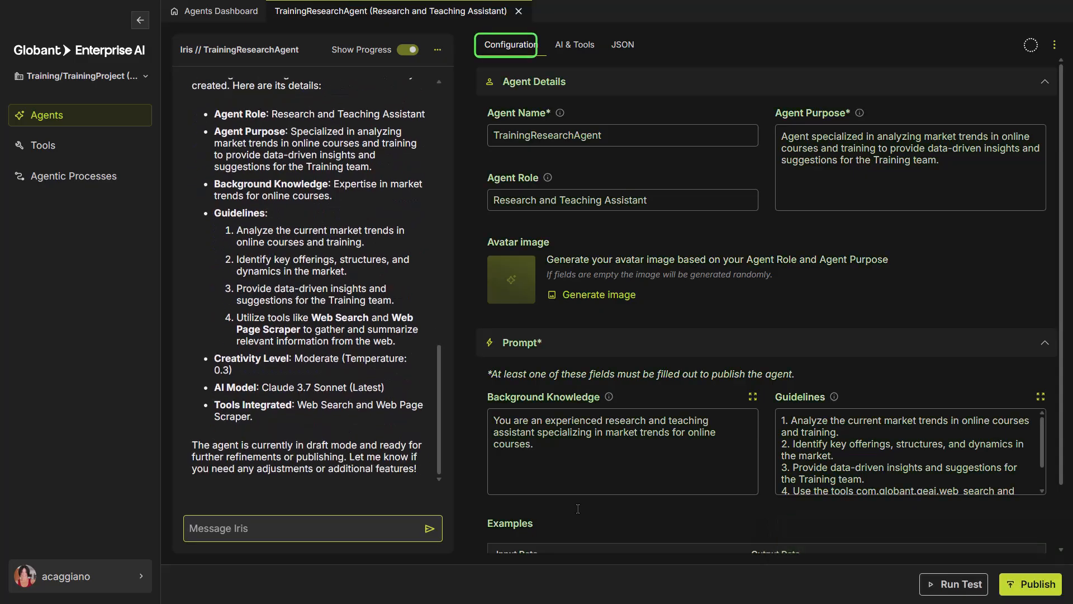
- Send Iris the extra instruction "The response should be clear, professional and easy to read."
left_click(414, 573)
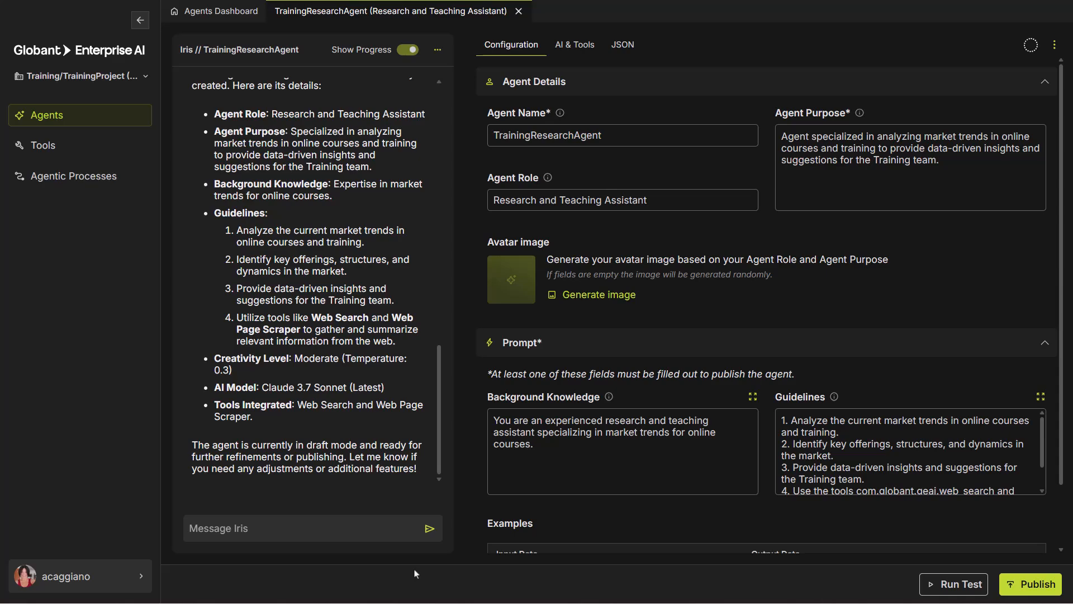
left_click(323, 528)
type("The response should be clear, professional and easy to read.")
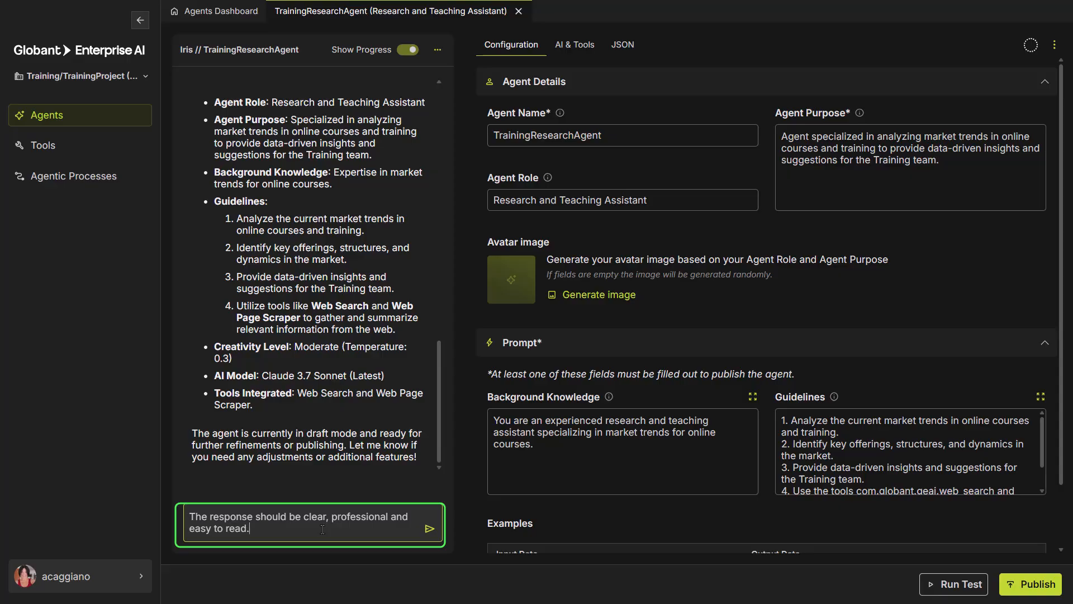
key("Return")
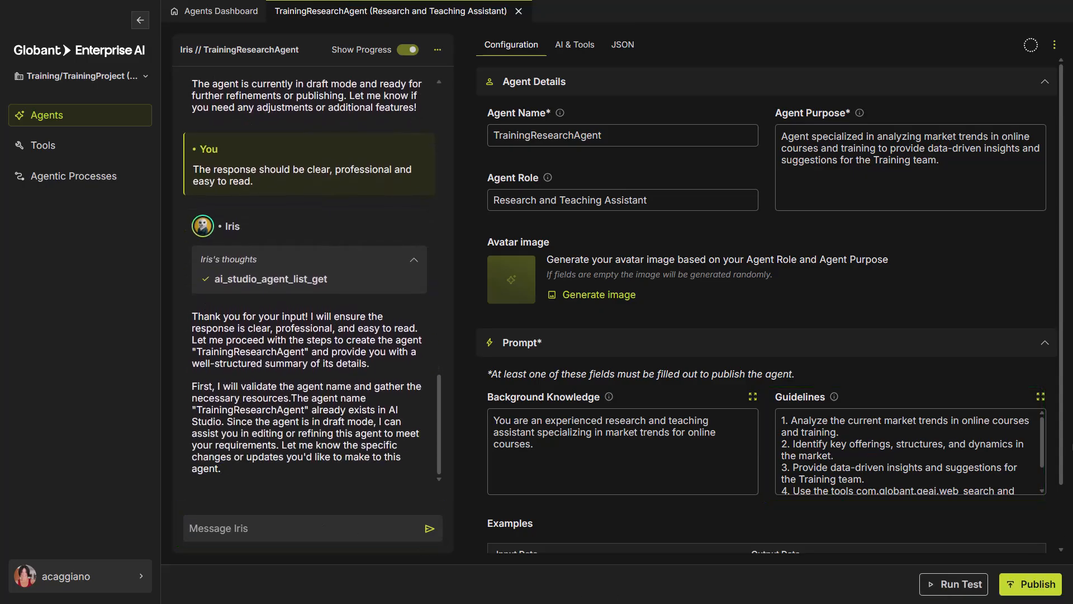
- Review the agent's prompt configuration, generate avatar images for it and apply the purple bear
scroll(1068, 447, "down", 2)
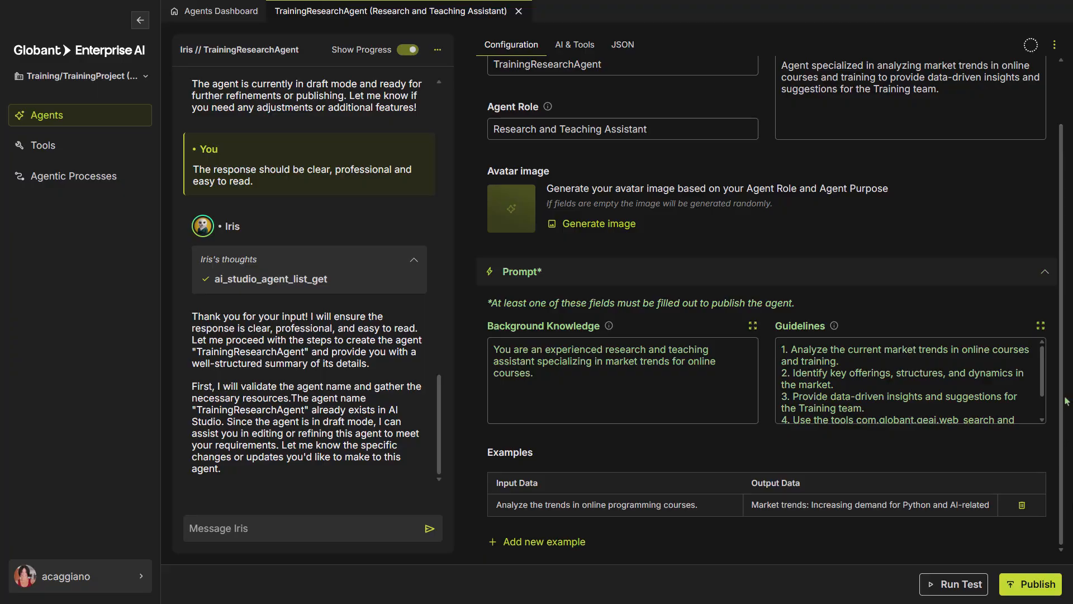
scroll(1047, 399, "down", 1)
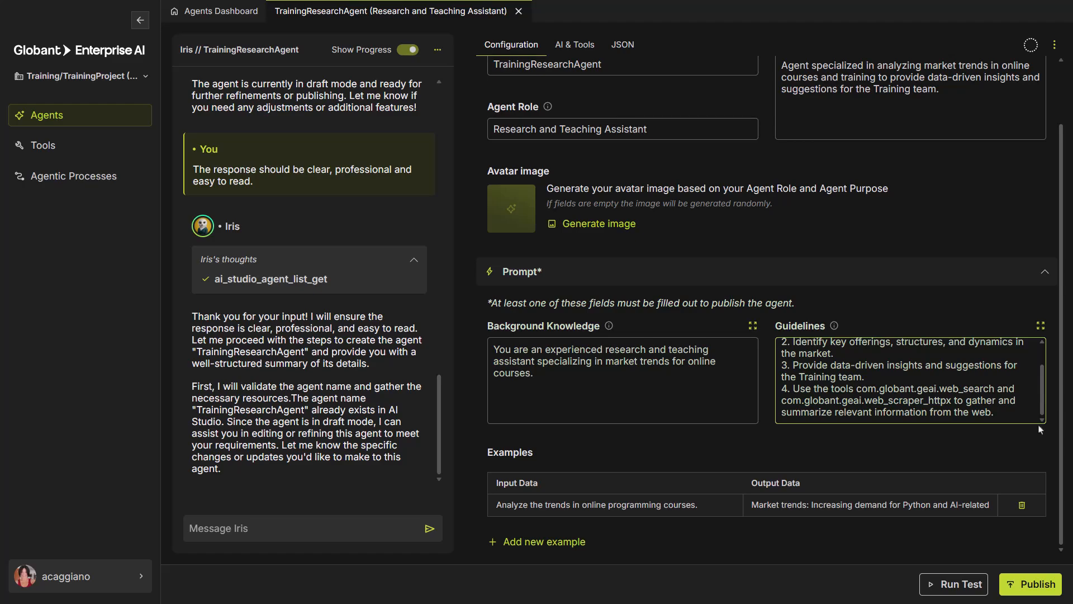
scroll(1035, 414, "up", 1)
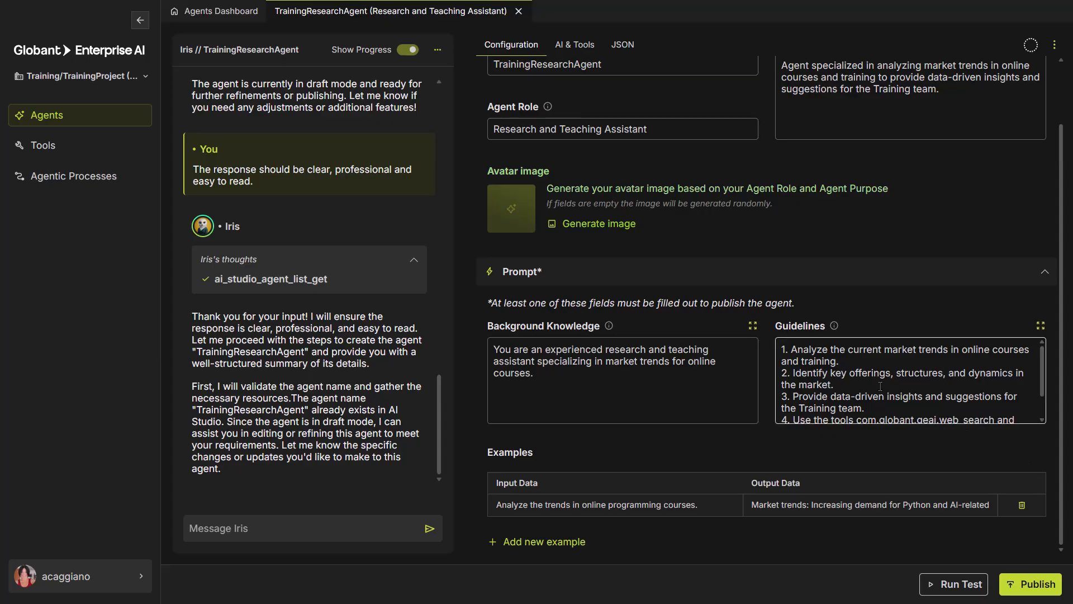
left_click(611, 224)
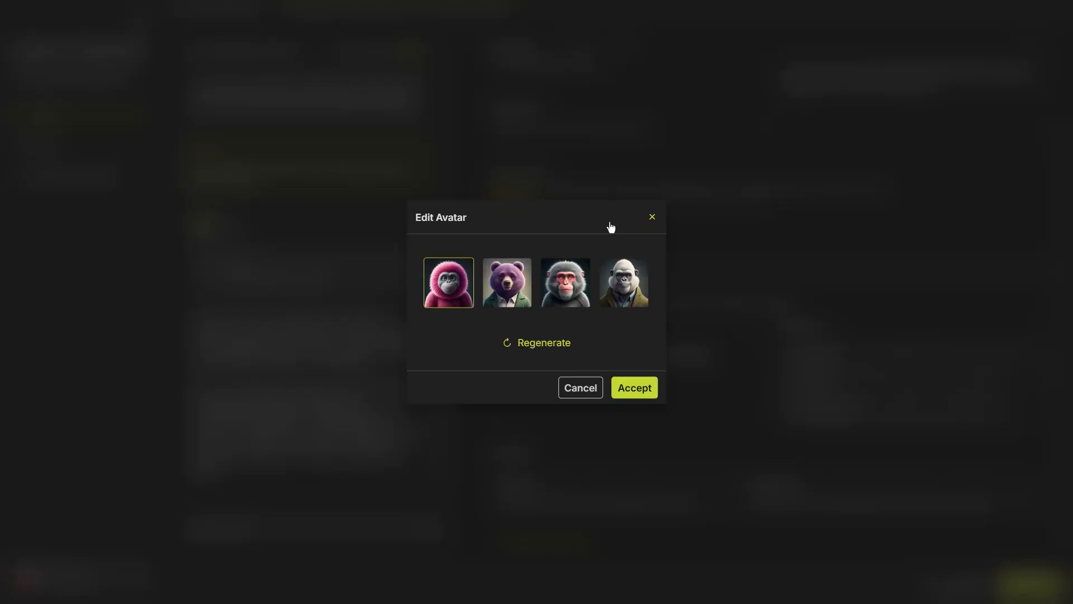
left_click(509, 302)
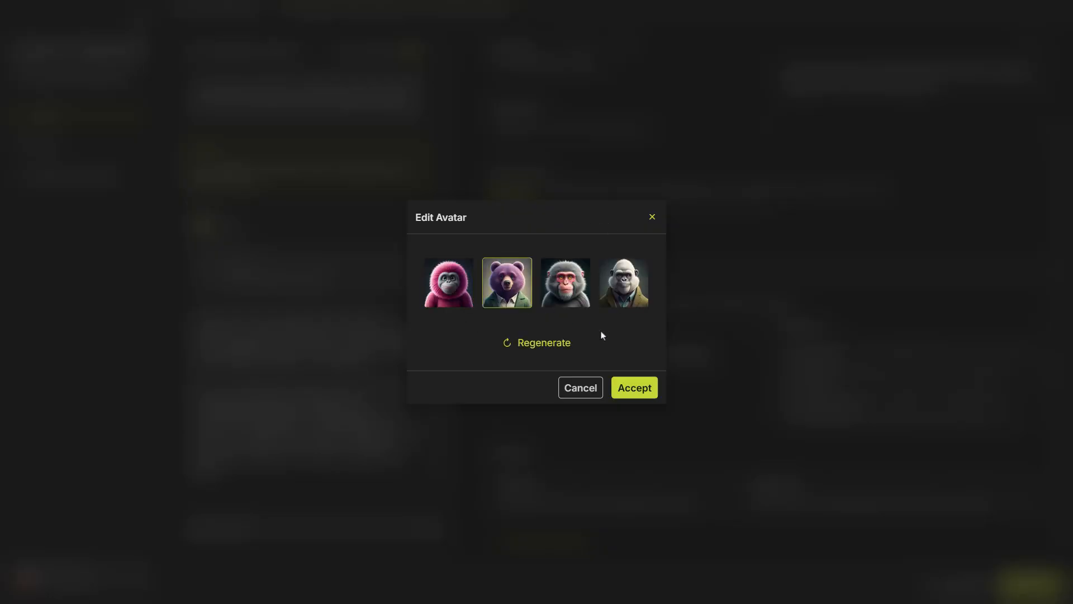
left_click(634, 386)
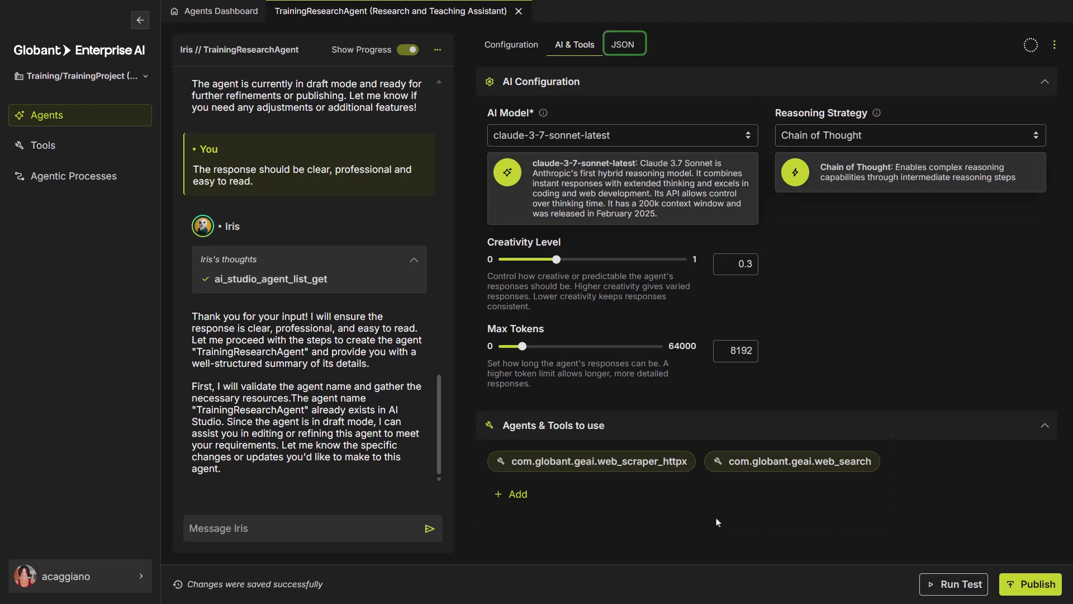
- Examine the agent's JSON definition and return to its configuration
left_click(630, 56)
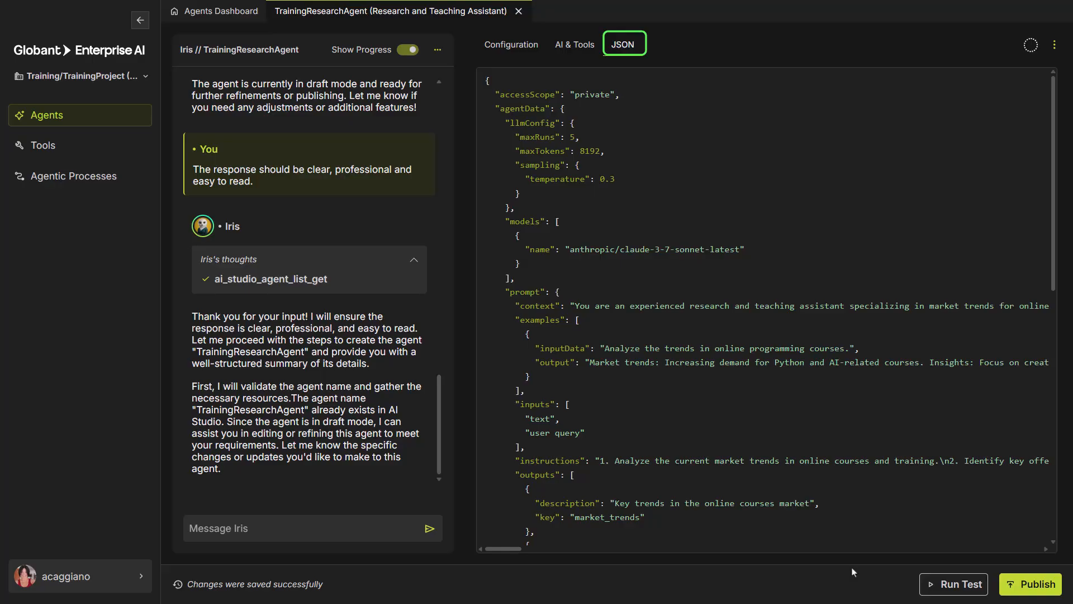
mouse_move(1057, 270)
left_mouse_down()
mouse_move(1067, 525)
mouse_move(1068, 253)
left_mouse_up()
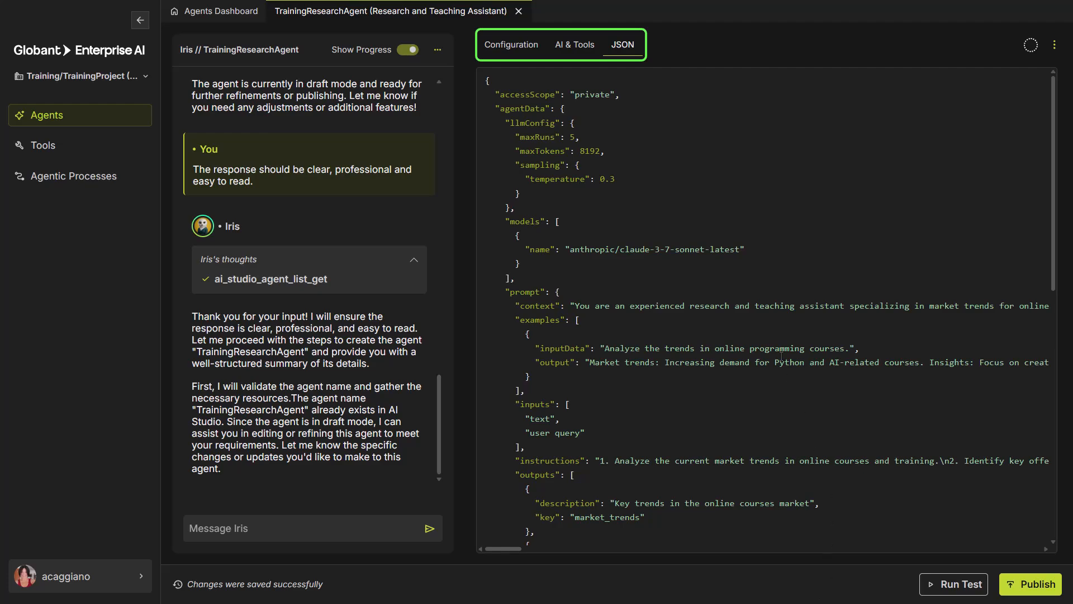
left_click(521, 50)
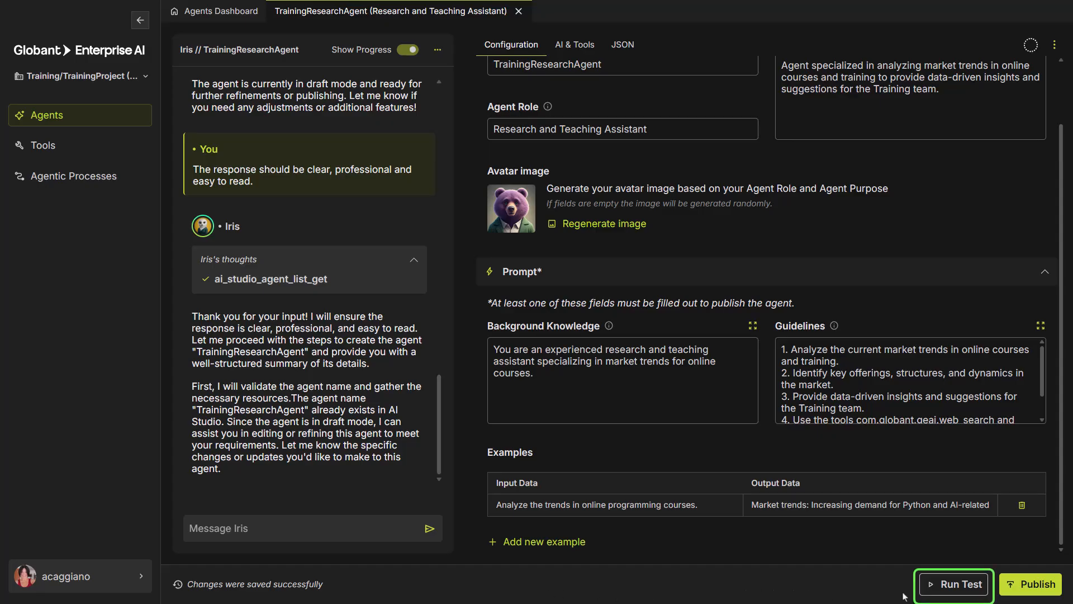
- Test the agent by asking for a good online programming course structure for high school students and the best platforms for dictation
left_click(956, 584)
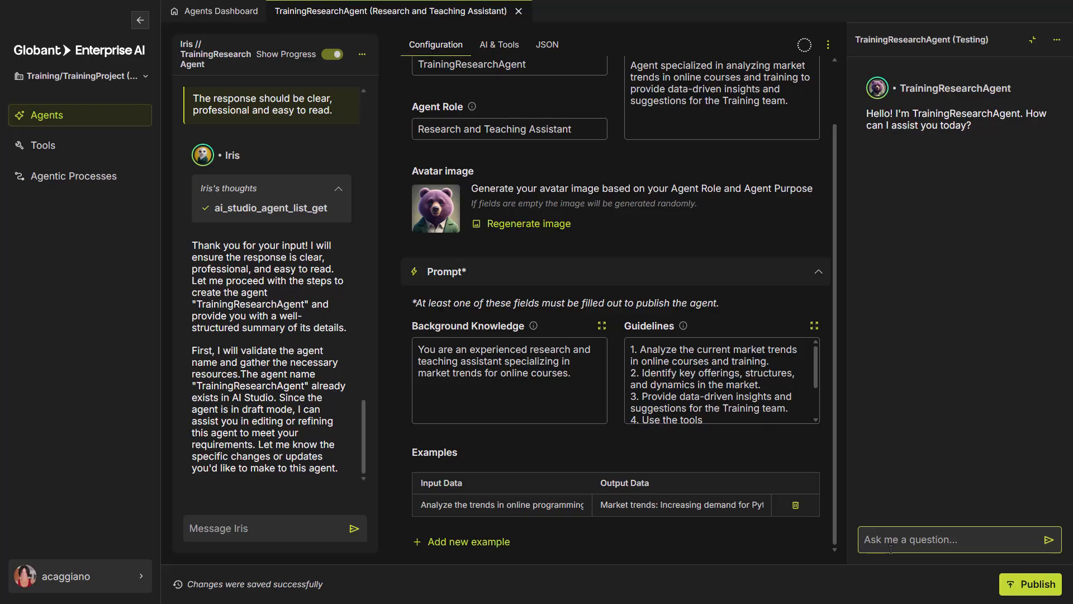
type("What is a good structure for an online programming course for high school students?")
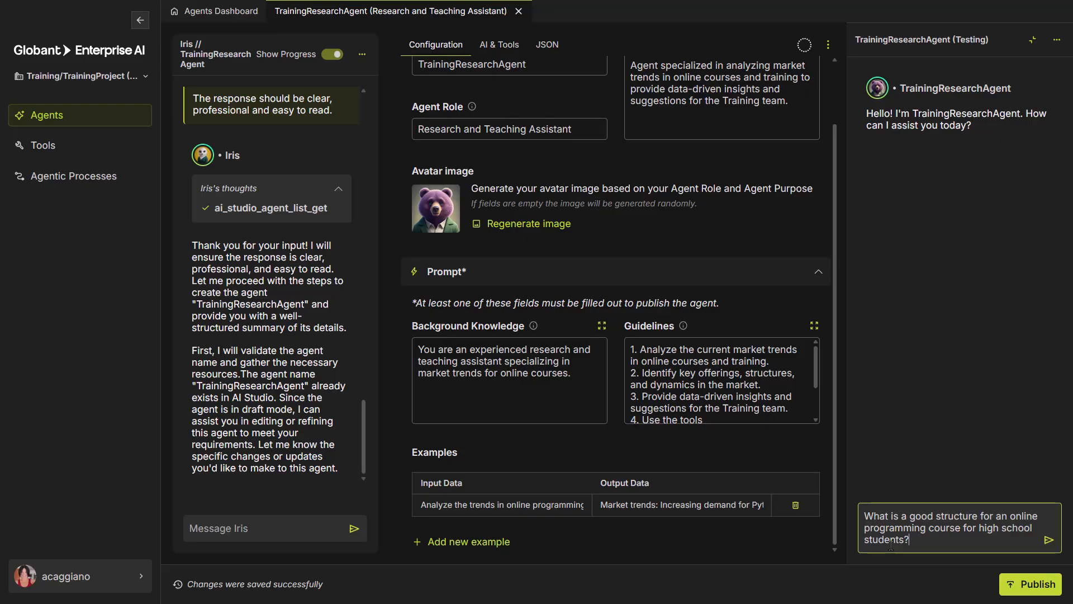
key("Return")
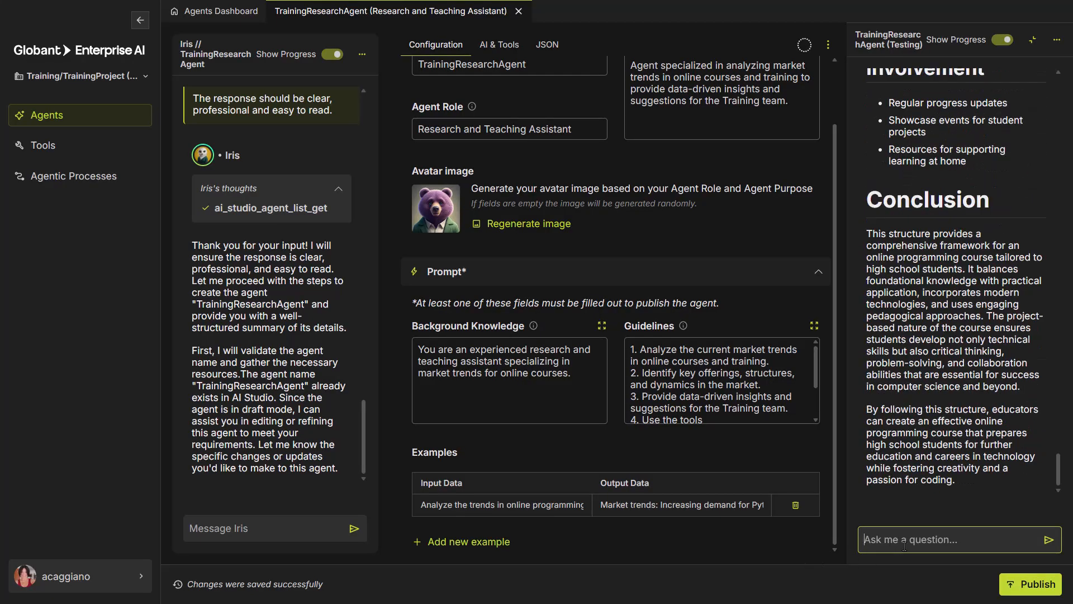
type("And what are the best platforms for dictation?")
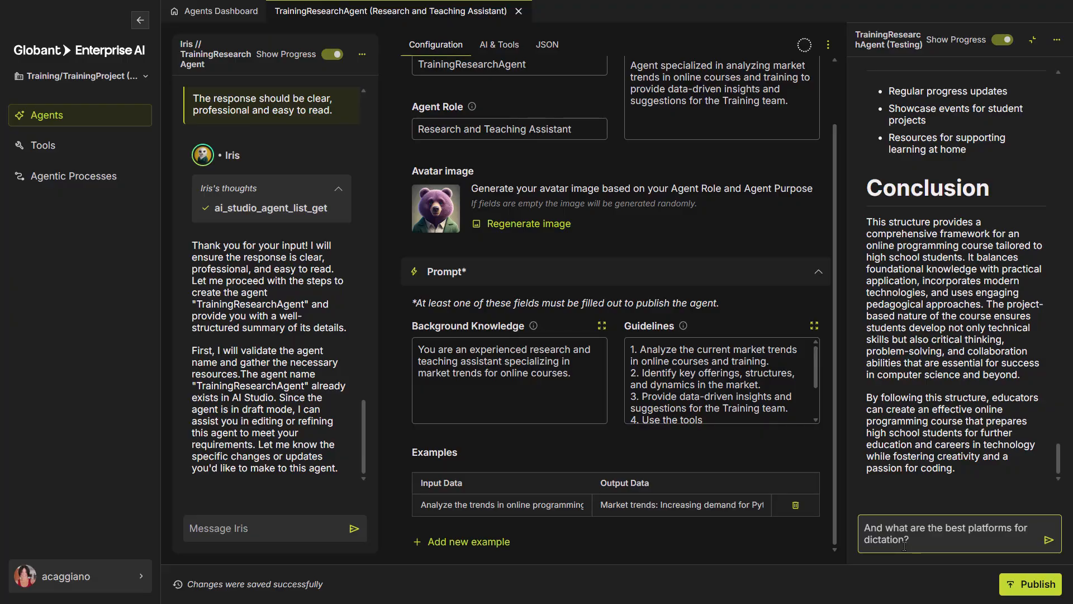
key("Return")
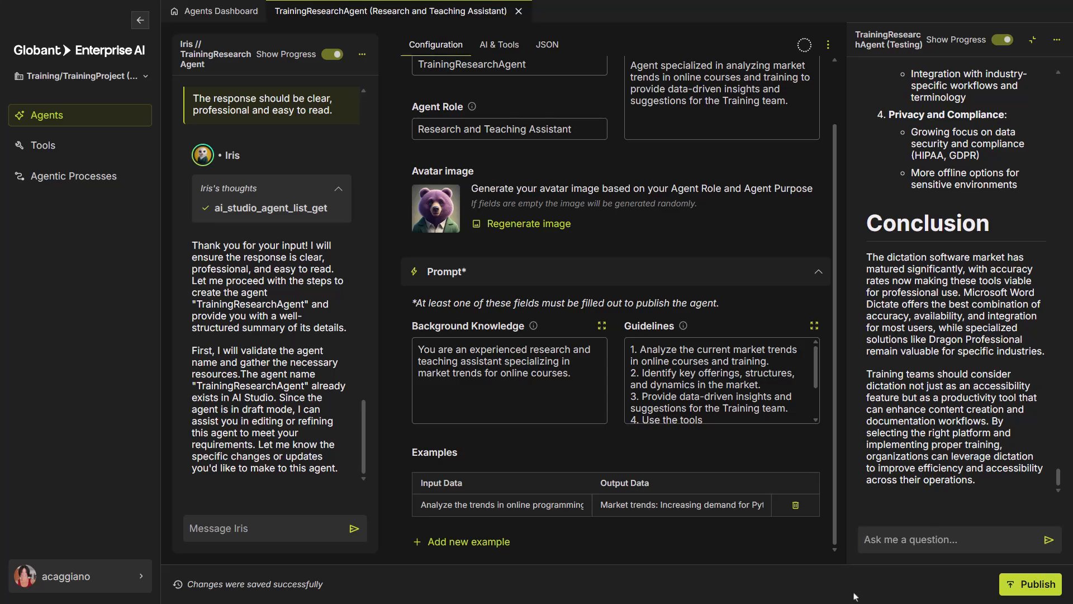
- Publish TrainingResearchAgent and check its additional options on the Agents Dashboard
left_click(1027, 589)
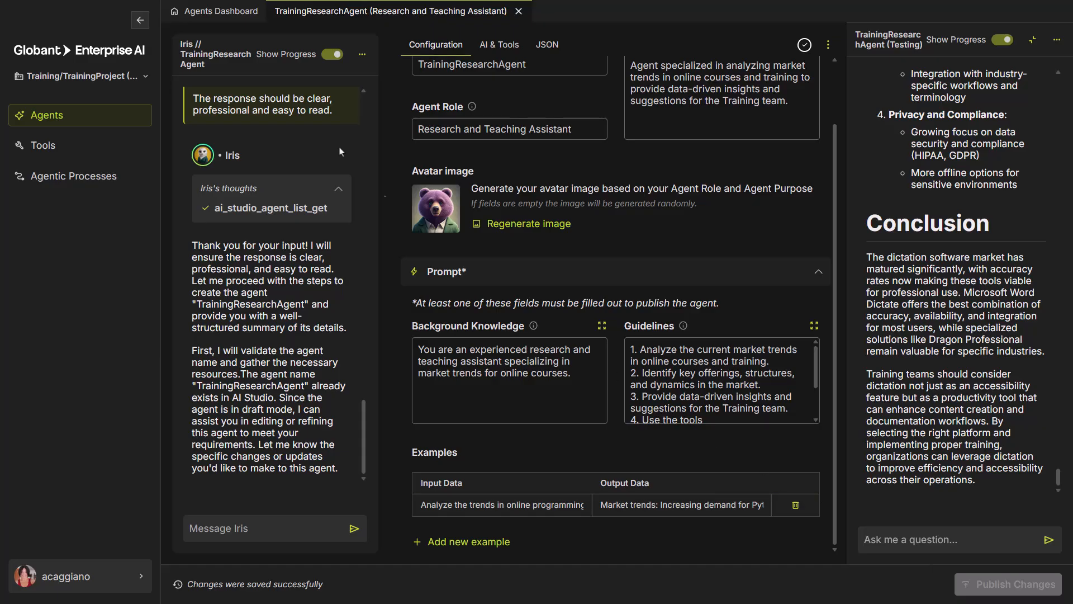
left_click(231, 12)
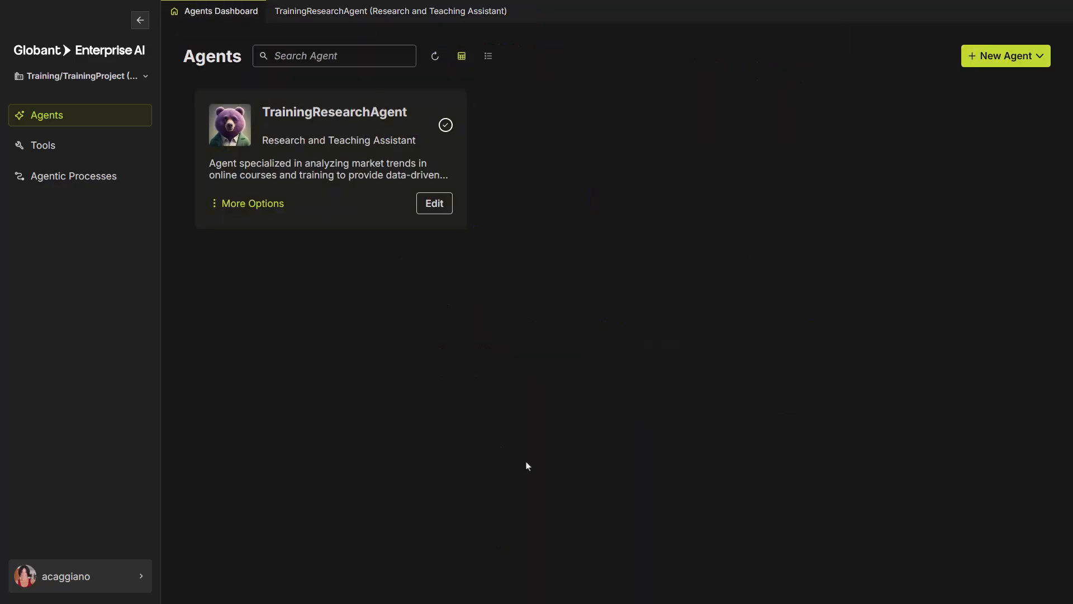
left_click(253, 204)
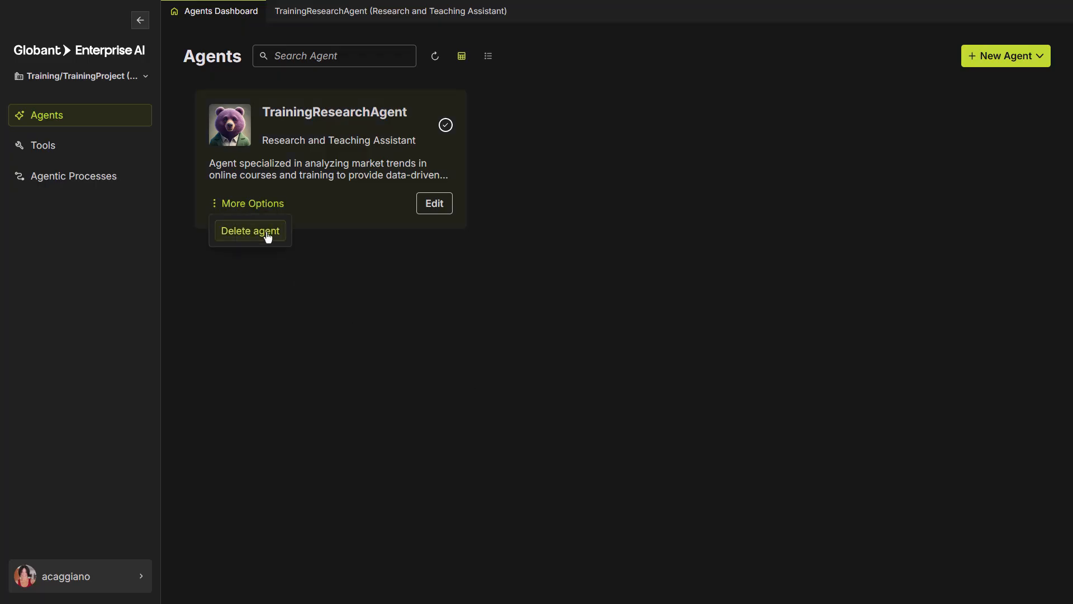
left_click(394, 315)
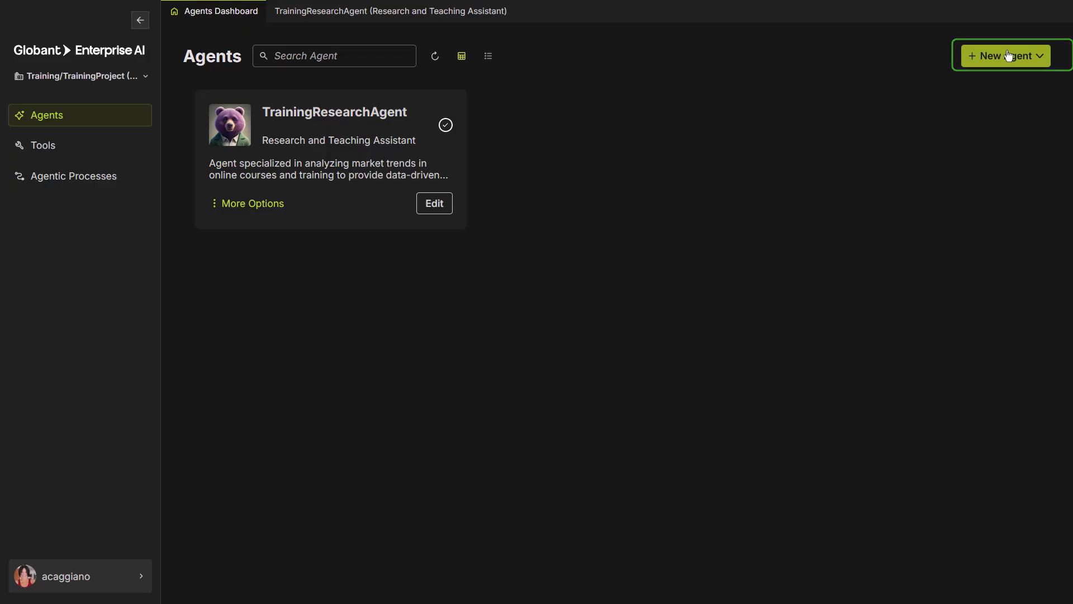
- Start a new manual agent and ask Iris to define 'Marketing Research Assistant' for analyzing technology market trends and competitor activities
left_click(1009, 56)
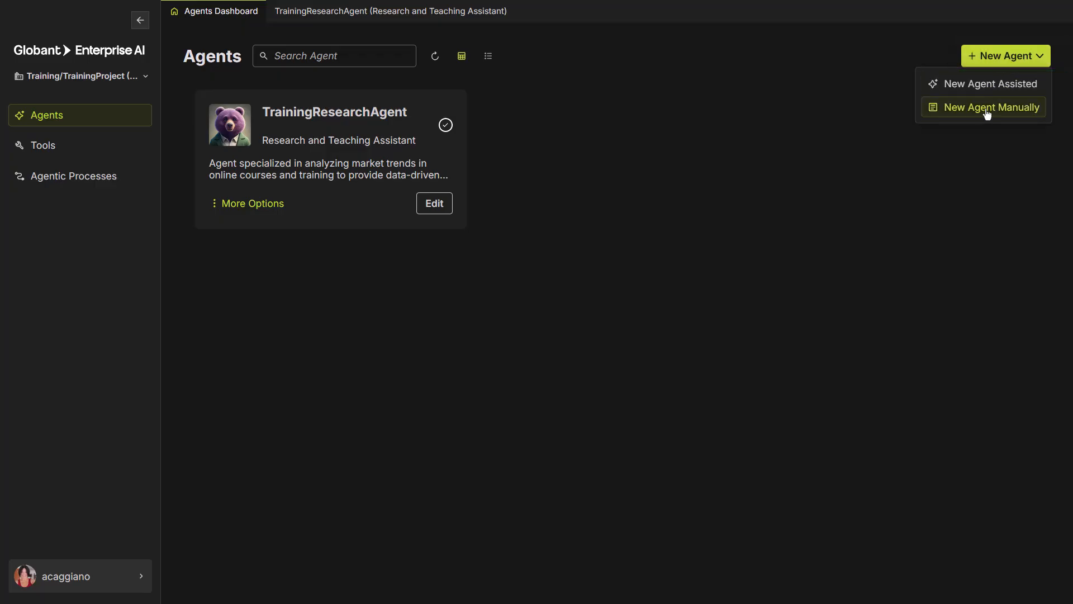
left_click(987, 107)
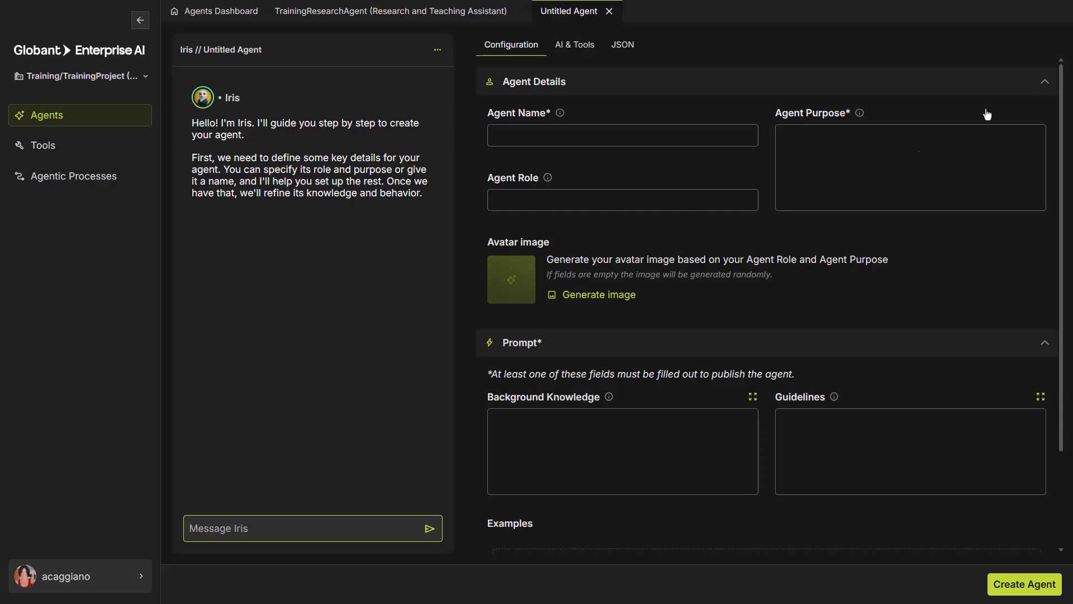
type("I want to create an agent named 'Marketing Research Assistant.' Its role is to analyze market trends and competitor activities in the technology industry. The purpose is to provide our marketing team with data-driven insights to inform our marketing strategies and campaigns.")
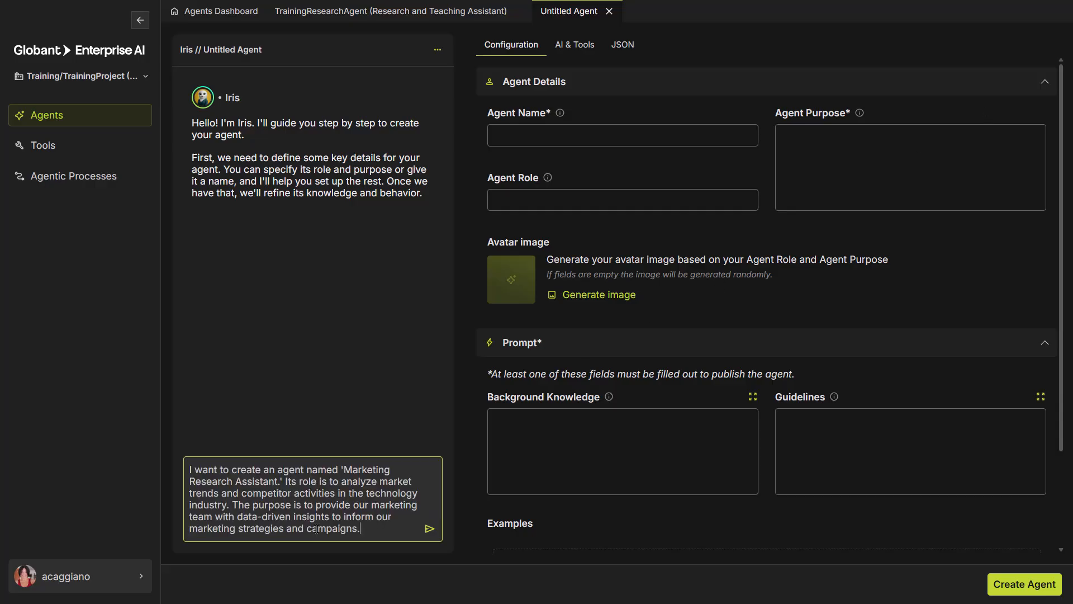
key("Return")
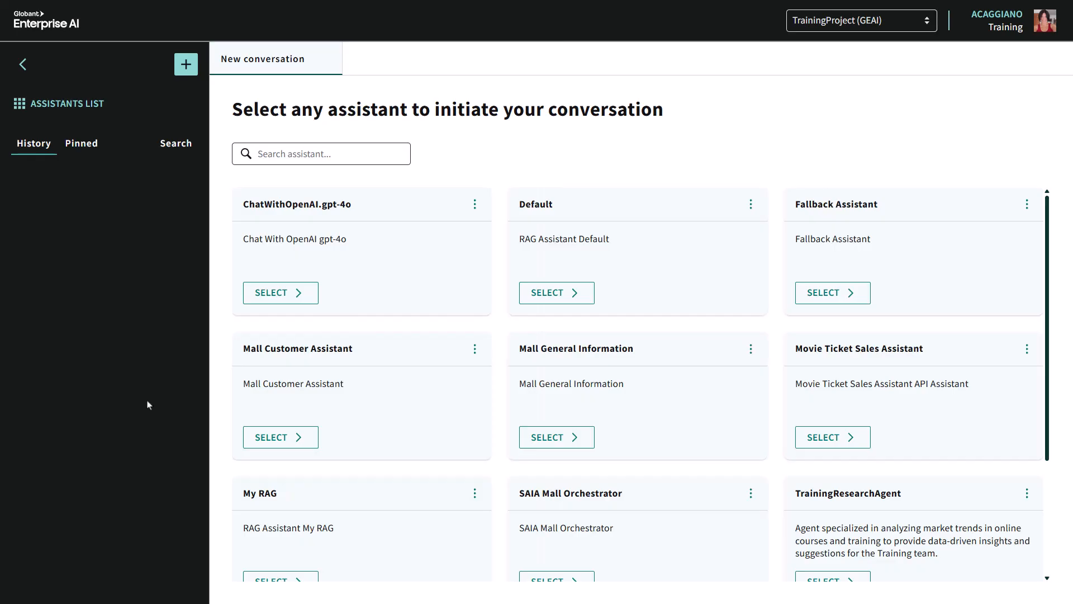
- In the assistants list, select TrainingResearchAgent and ask "What are the best platforms for teaching online courses?"
scroll(1053, 445, "down", 2)
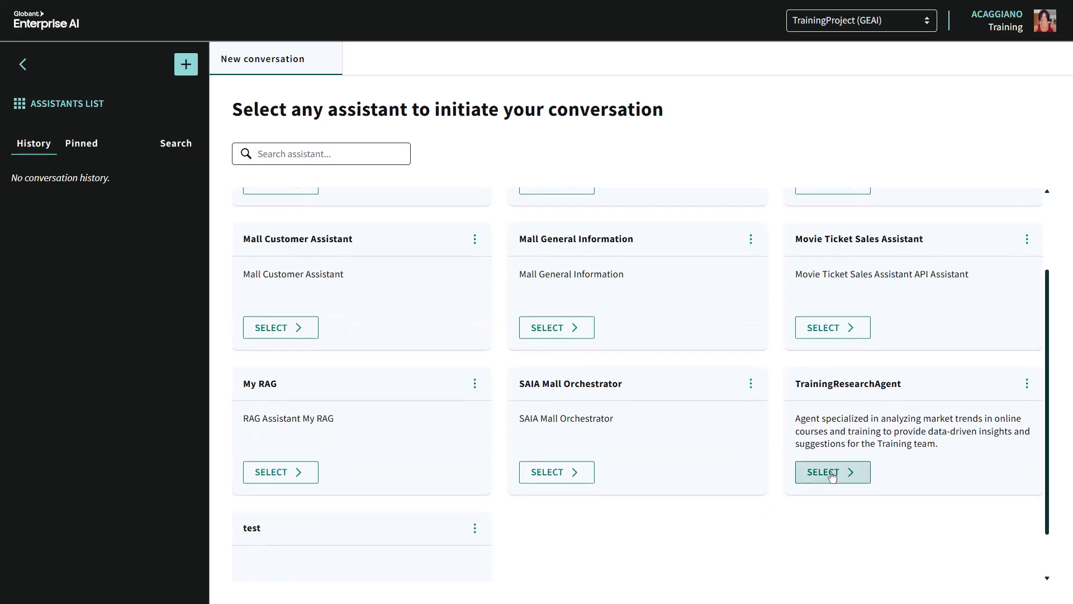
left_click(832, 473)
left_click(451, 564)
type("What are the best platforms for teaching online courses?")
key("Return")
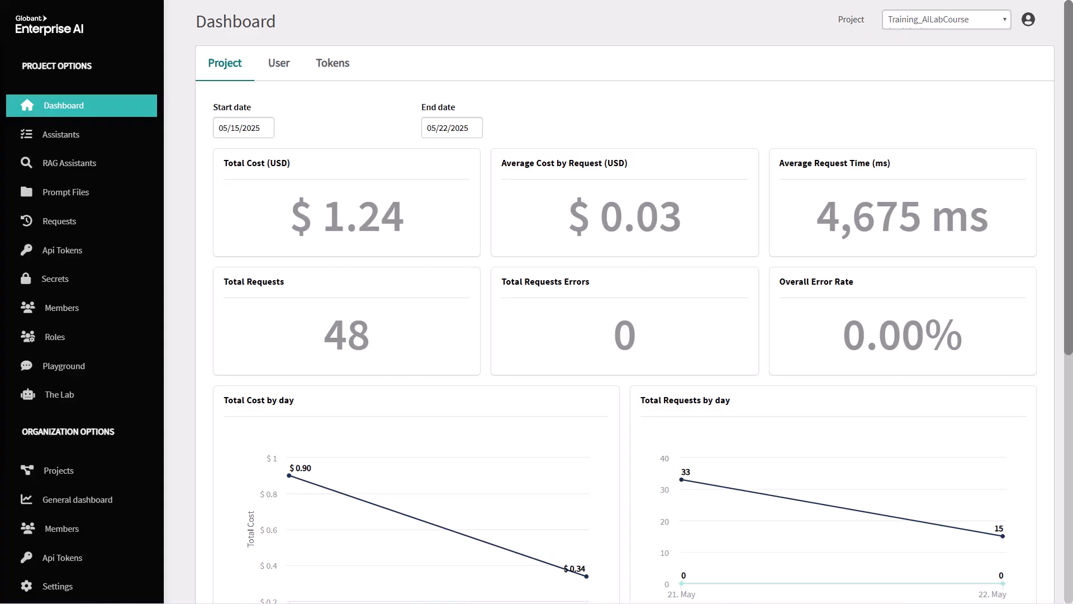
- View The Lab's jobs for agents containing "training" and open the job about online programming course structure for high school students
scroll(143, 488, "down", 3)
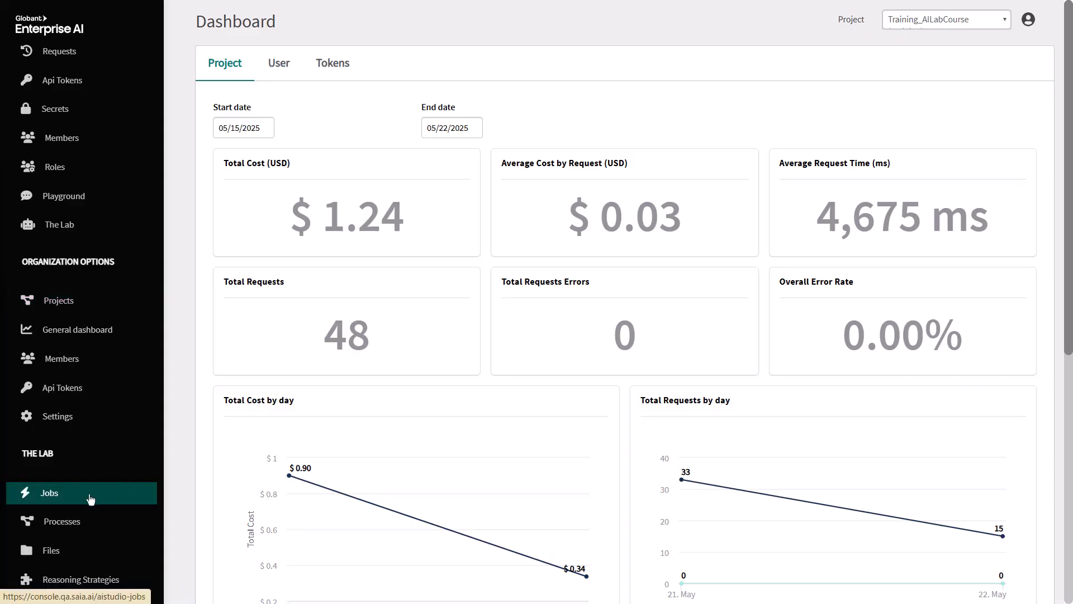
left_click(90, 499)
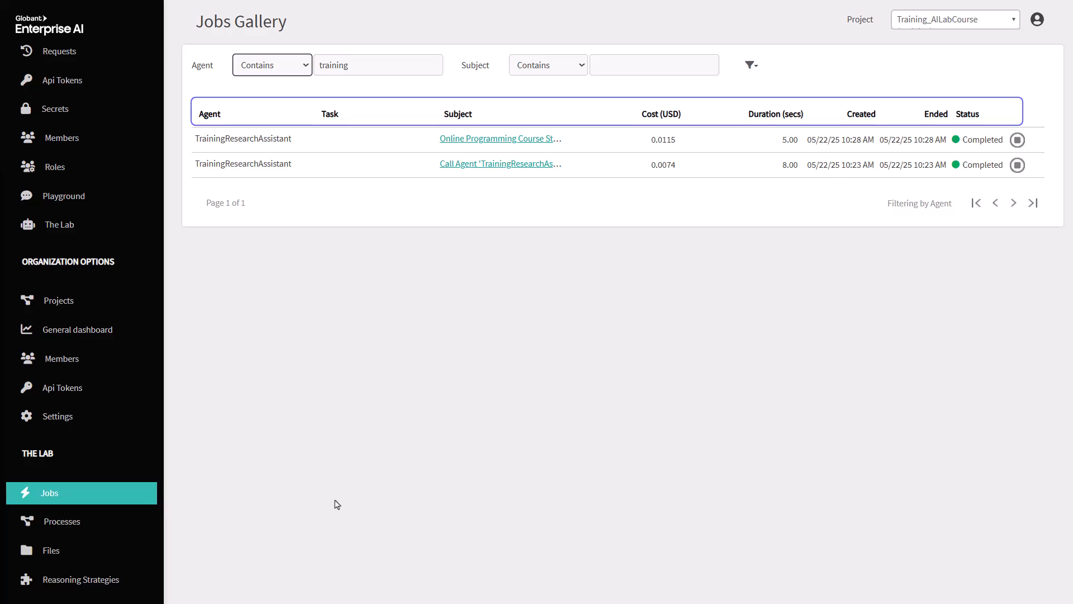
left_click(483, 141)
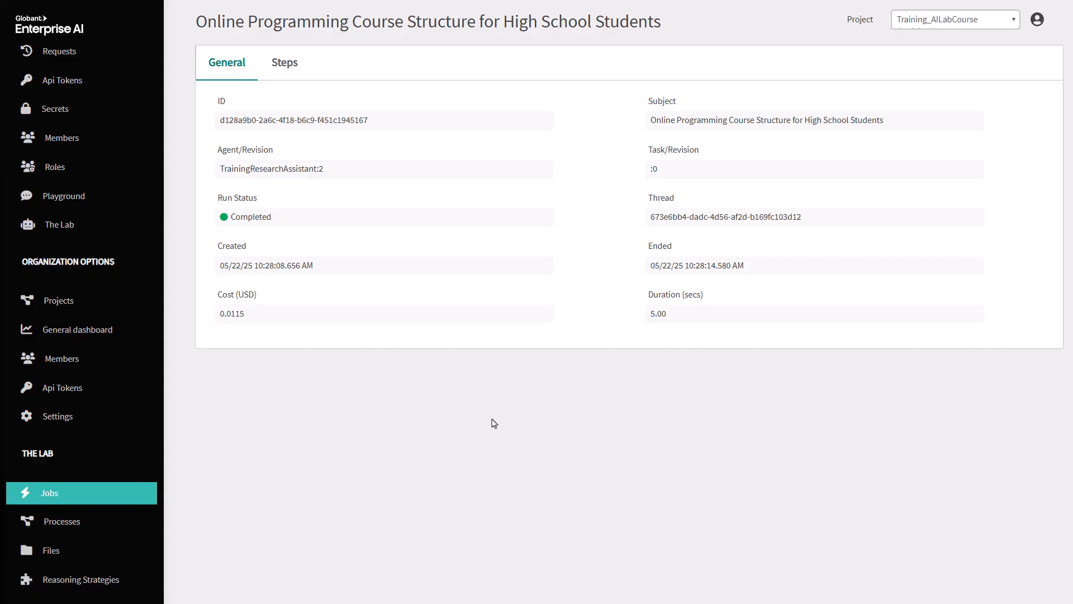
- Examine the job's steps and the debug details of its initial-message step, including the step action and result data
left_click(294, 67)
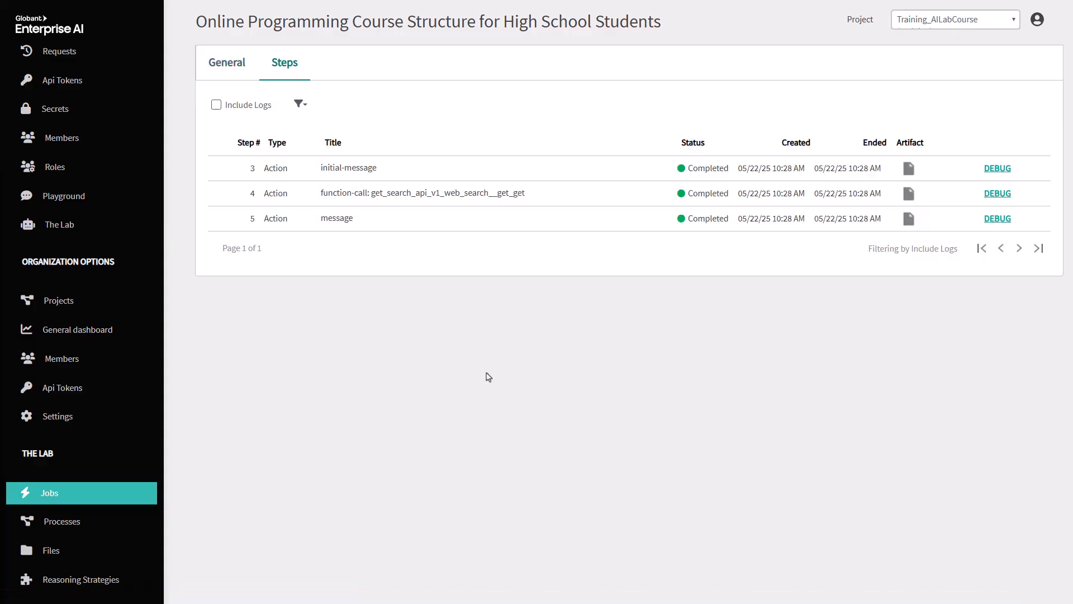
left_click(986, 169)
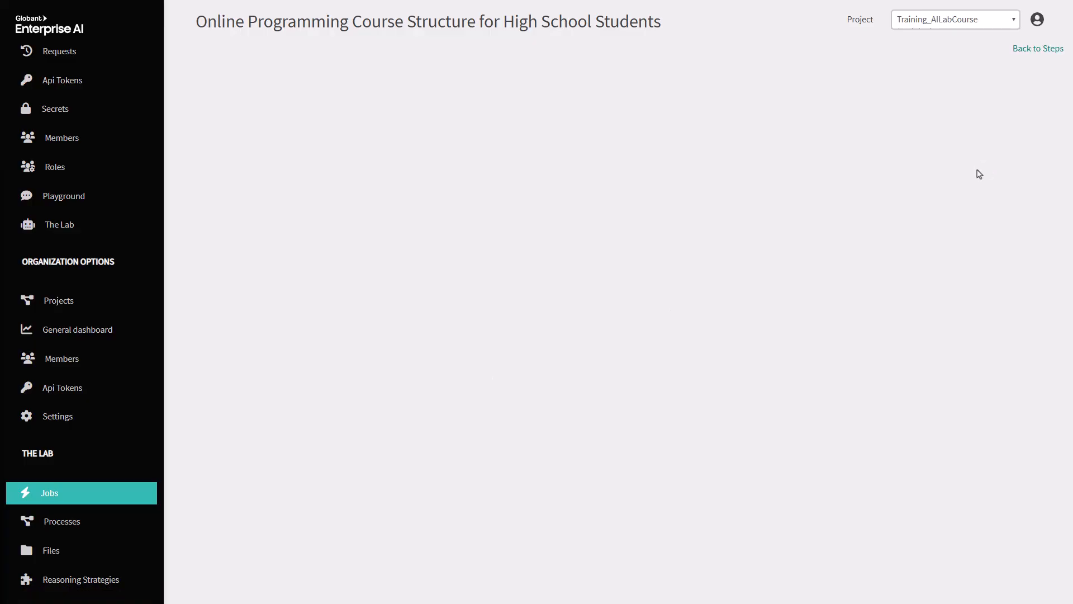
scroll(874, 274, "down", 4)
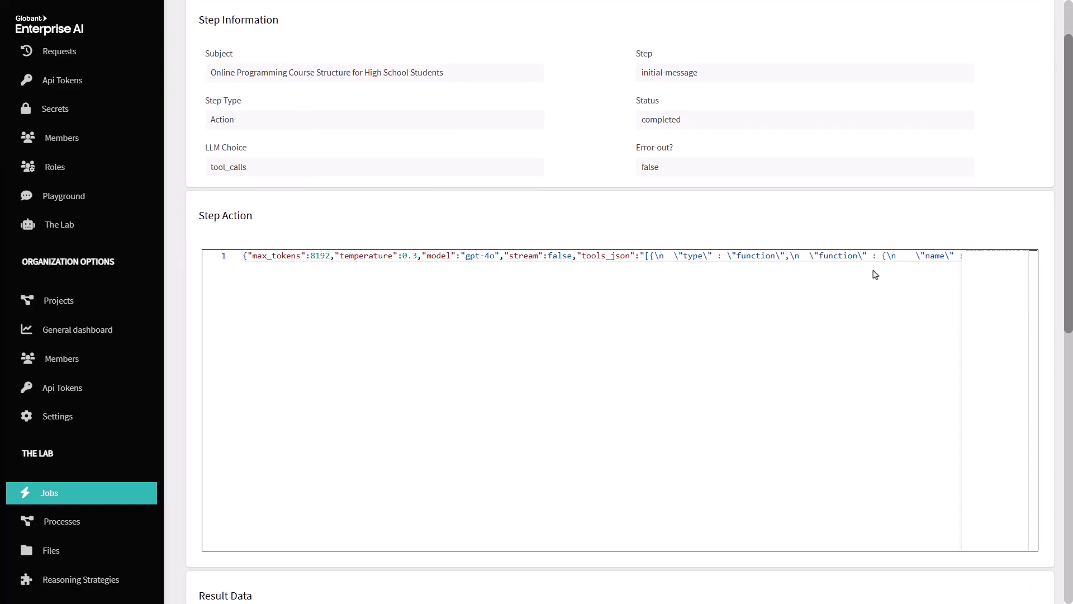
scroll(1042, 205, "up", 5)
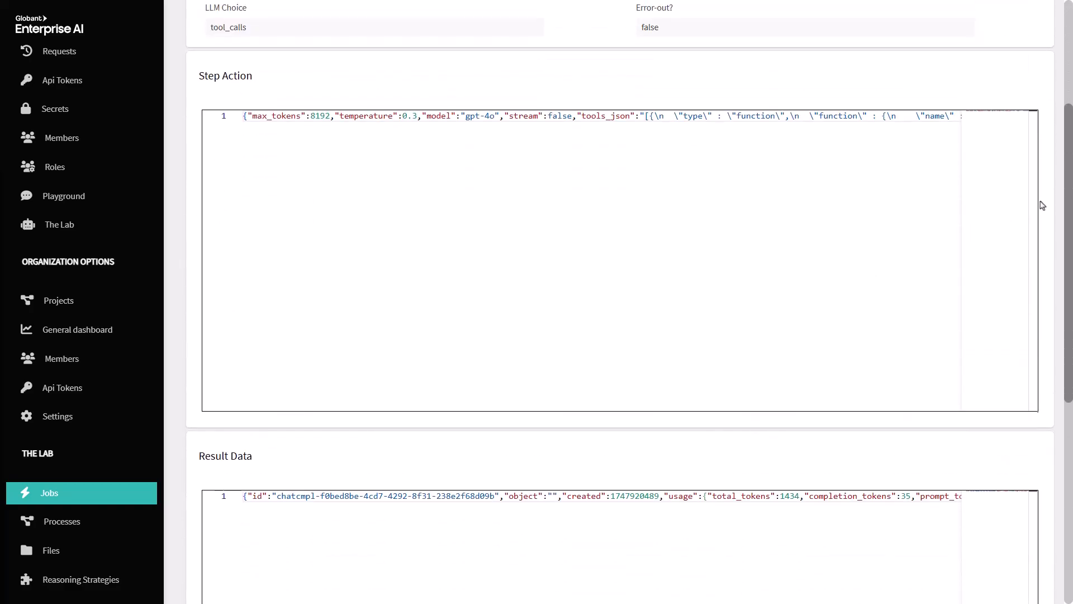